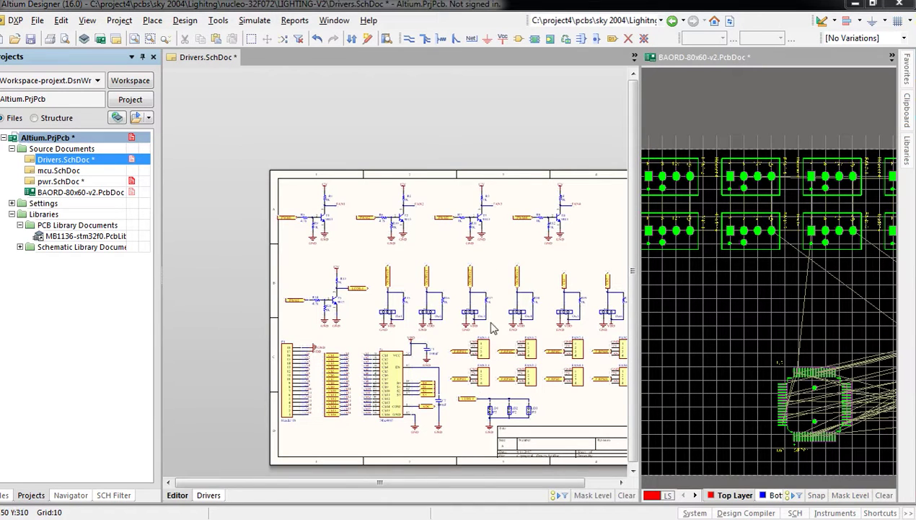
# - Zoom and pan the Drivers schematic to show the T4 PWM4 circuit and the other driver circuits
pyautogui.keyDown('ctrl'); pyautogui.scroll(3, 500, 247); pyautogui.keyUp('ctrl')
pyautogui.keyDown('ctrl'); pyautogui.scroll(3, 498, 249); pyautogui.keyUp('ctrl')
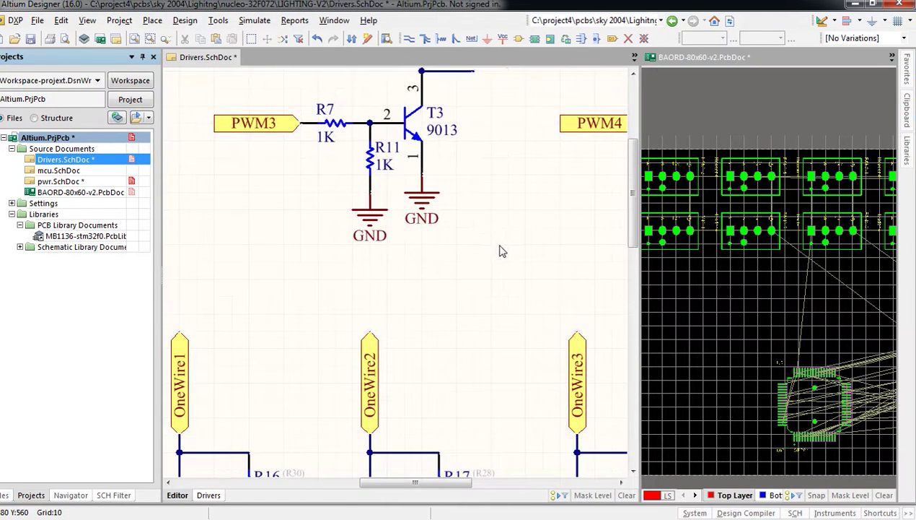
pyautogui.scroll(2, 498, 253)
pyautogui.moveTo(501, 264); pyautogui.dragTo(166, 427, button='right')
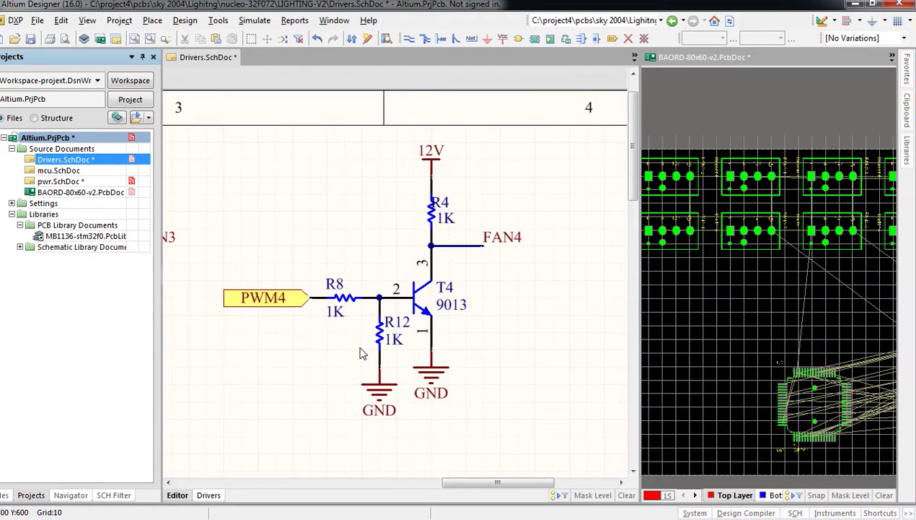
pyautogui.moveTo(247, 373); pyautogui.dragTo(782, 331, button='right')
pyautogui.keyDown('ctrl'); pyautogui.scroll(-4, 396, 338); pyautogui.keyUp('ctrl')
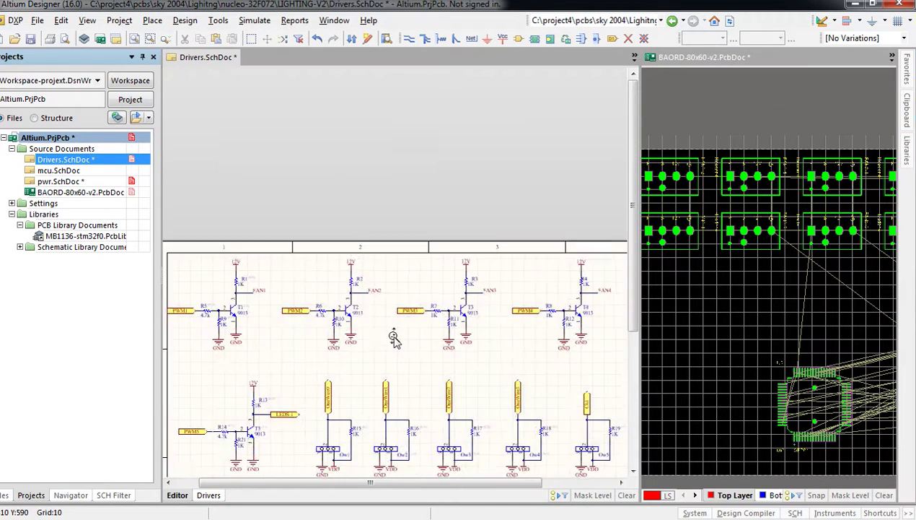
pyautogui.keyDown('ctrl'); pyautogui.scroll(5, 349, 317); pyautogui.keyUp('ctrl')
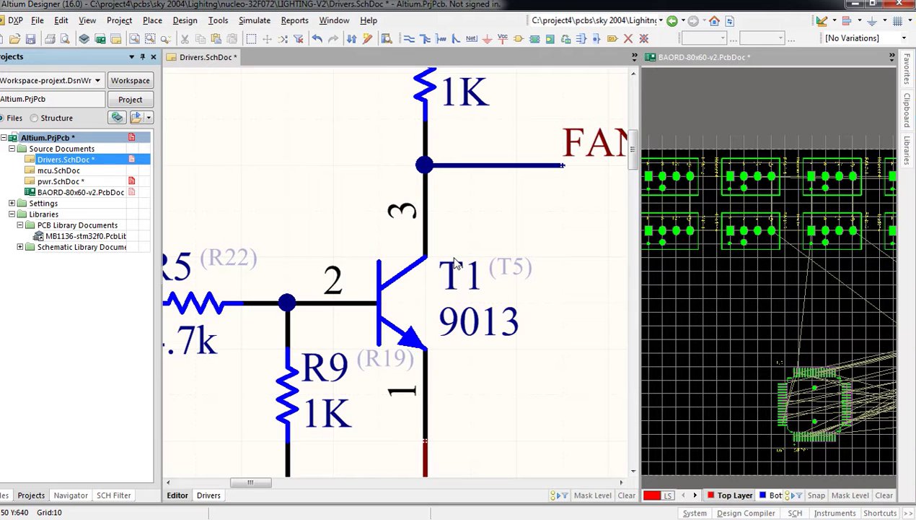
# - Open transistor T1's properties, click into its Designator field, and close it without changes
pyautogui.doubleClick(376, 297)
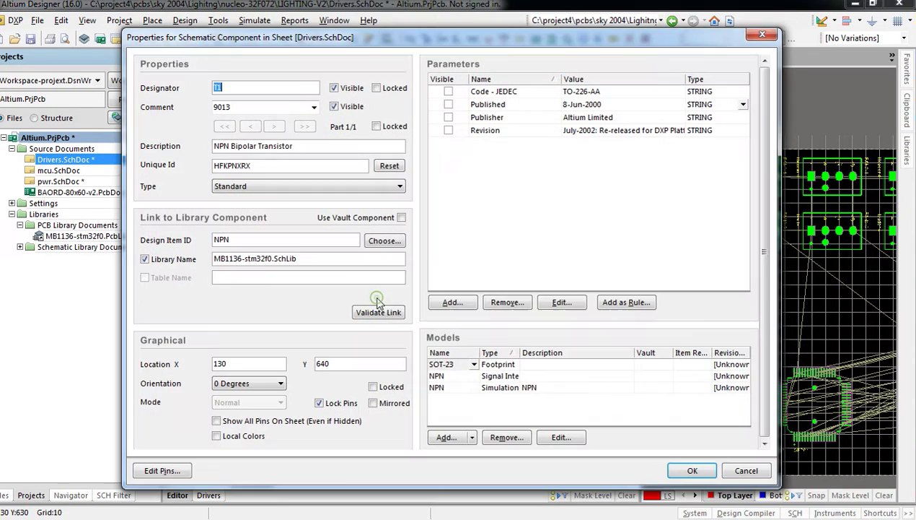
pyautogui.click(236, 88)
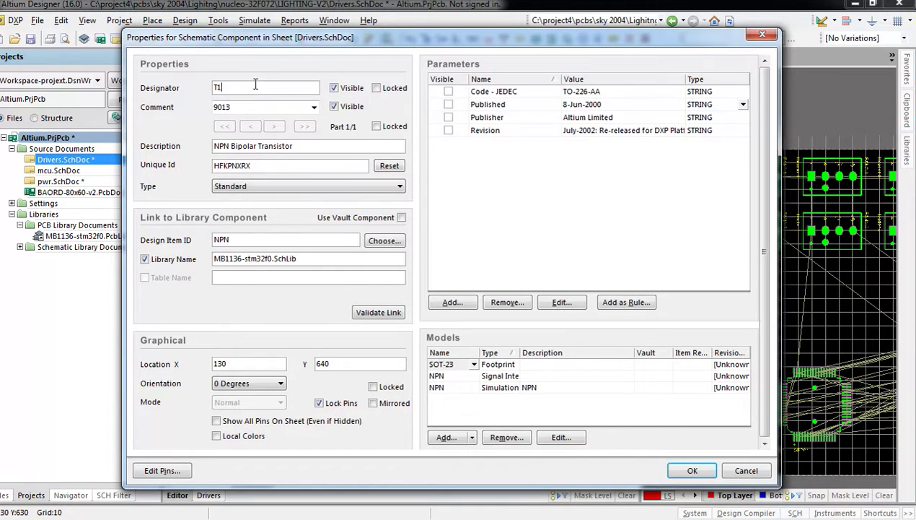
pyautogui.click(762, 34)
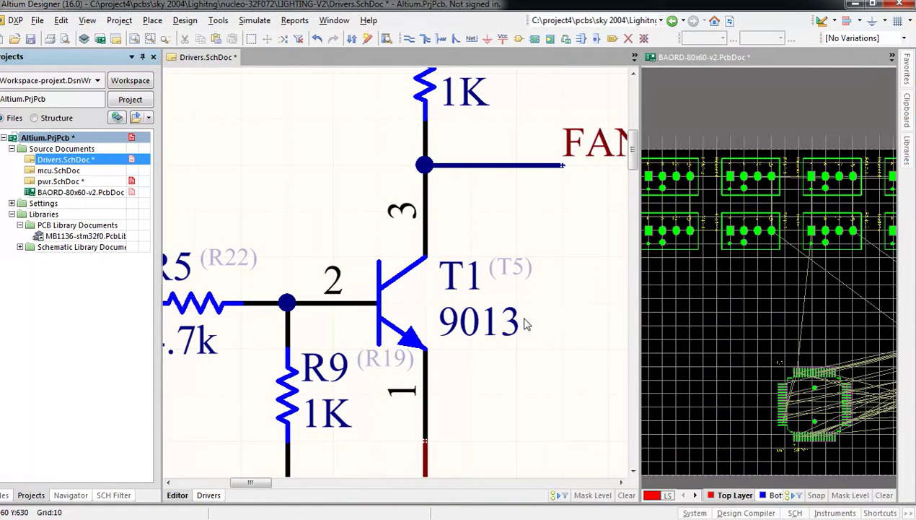
# - Cross-probe transistor T1 from the Drivers schematic to the PCB
pyautogui.keyDown('ctrl'); pyautogui.scroll(-5, 514, 321); pyautogui.keyUp('ctrl')
pyautogui.moveTo(498, 321); pyautogui.dragTo(389, 303, button='right')
pyautogui.keyDown('ctrl'); pyautogui.scroll(2, 303, 315); pyautogui.keyUp('ctrl')
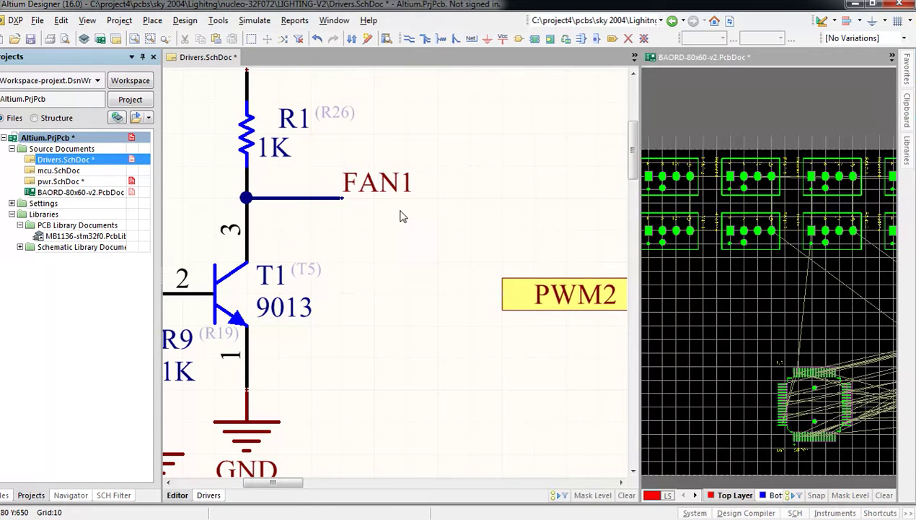
pyautogui.click(368, 39)
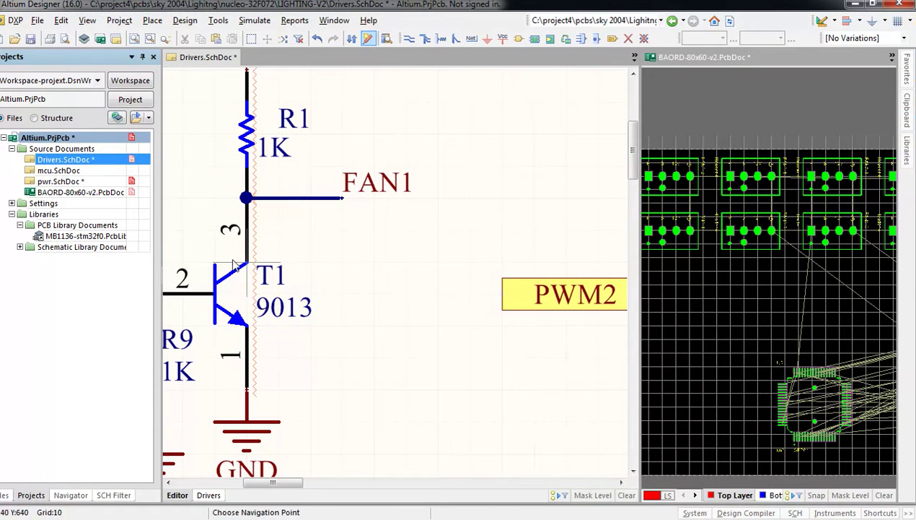
pyautogui.click(219, 290)
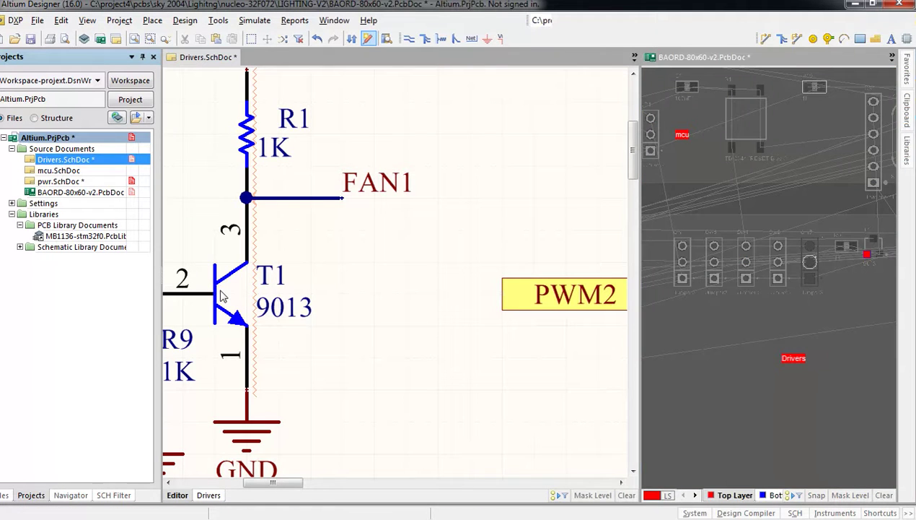
pyautogui.rightClick(221, 292)
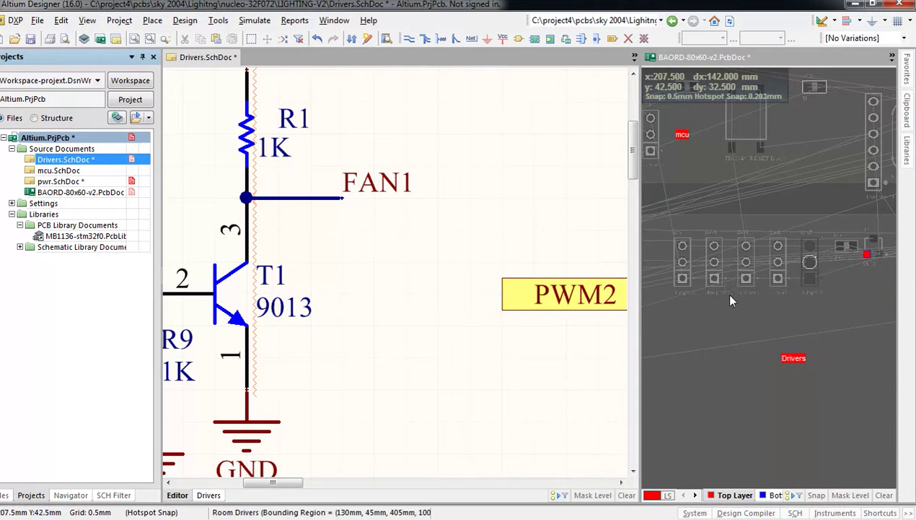
# - Zoom the board onto T1's 9013 footprint beside R2, then return to the Drivers schematic
pyautogui.click(885, 276)
pyautogui.keyDown('ctrl'); pyautogui.scroll(5, 873, 281); pyautogui.keyUp('ctrl')
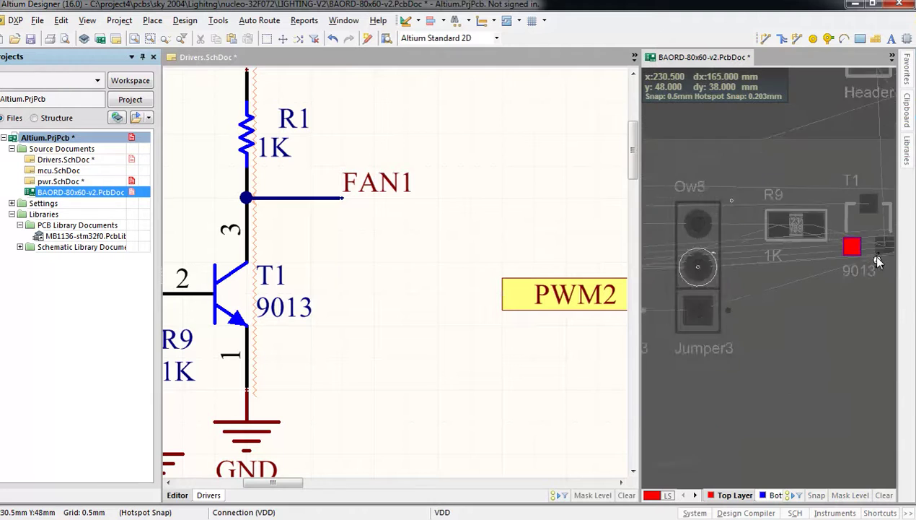
pyautogui.moveTo(851, 311); pyautogui.dragTo(702, 346, button='right')
pyautogui.keyDown('ctrl'); pyautogui.scroll(2, 743, 320); pyautogui.keyUp('ctrl')
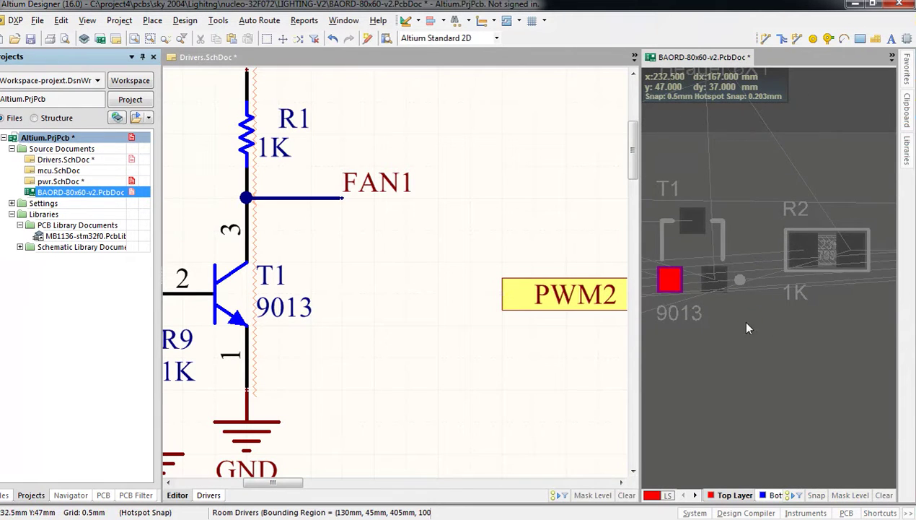
pyautogui.moveTo(743, 319); pyautogui.dragTo(825, 329, button='right')
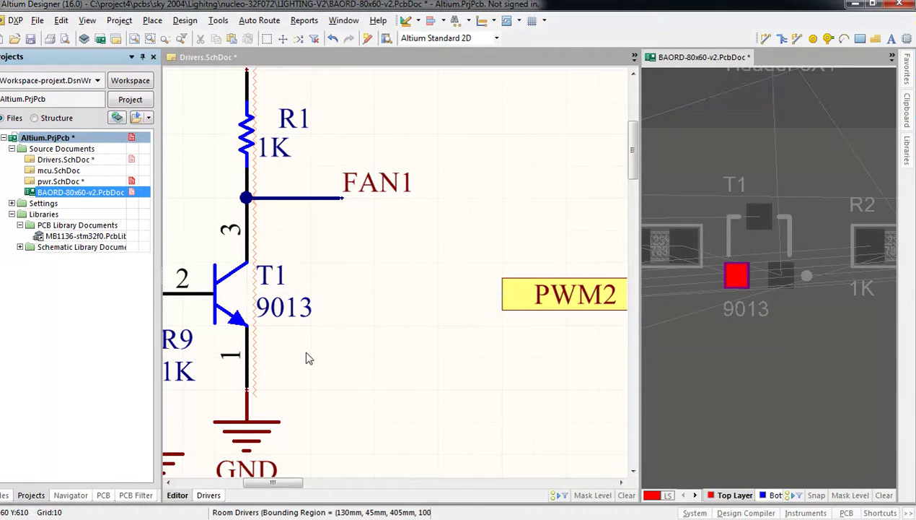
pyautogui.click(363, 317)
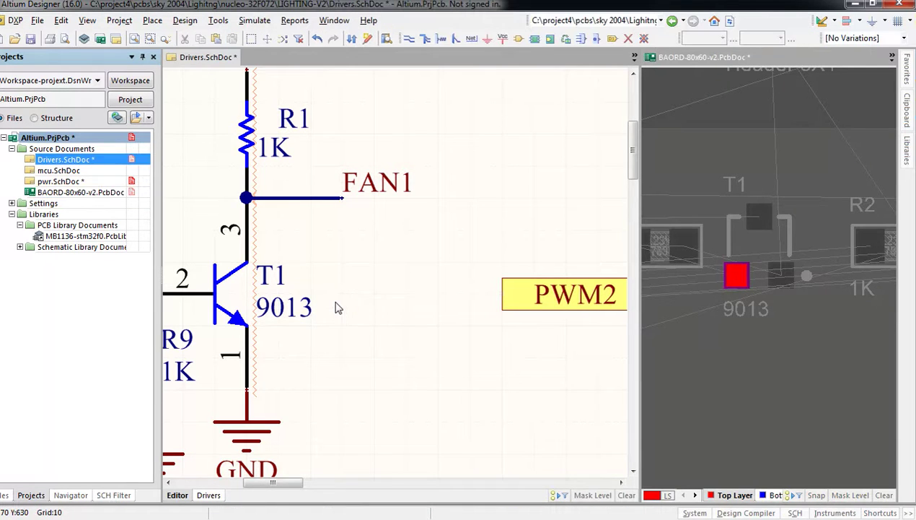
pyautogui.keyDown('ctrl'); pyautogui.scroll(-5, 336, 308); pyautogui.keyUp('ctrl')
# - Cross-probe pad Ow4-2 from the board back to its OneWire connector on the Drivers schematic
pyautogui.scroll(-3, 368, 390)
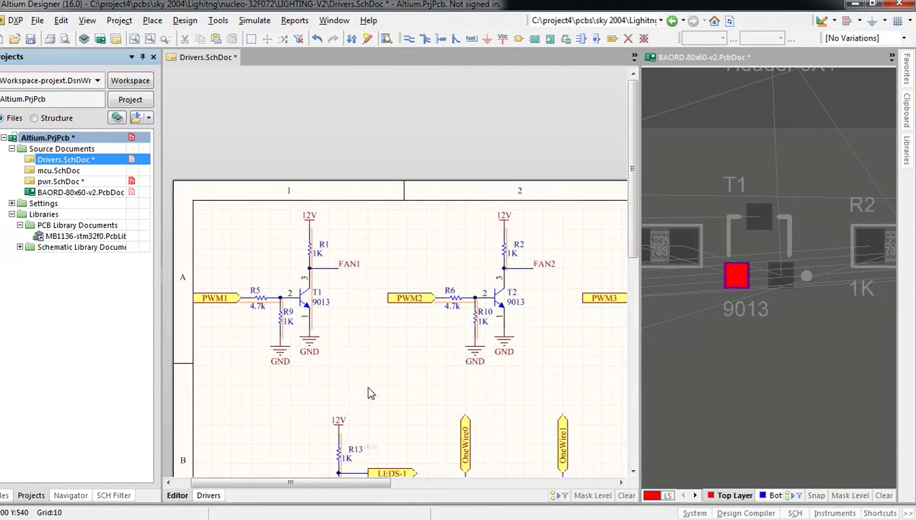
pyautogui.scroll(-1, 368, 423)
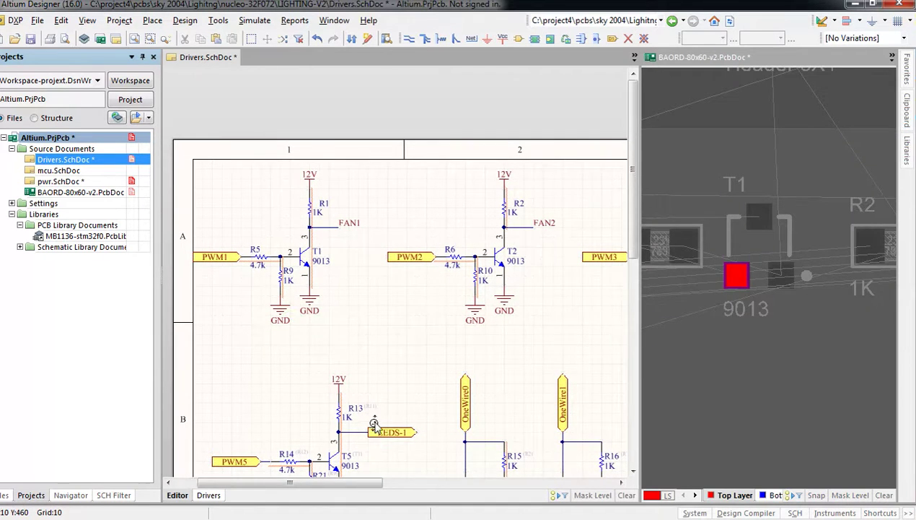
pyautogui.keyDown('ctrl'); pyautogui.scroll(5, 368, 417); pyautogui.keyUp('ctrl')
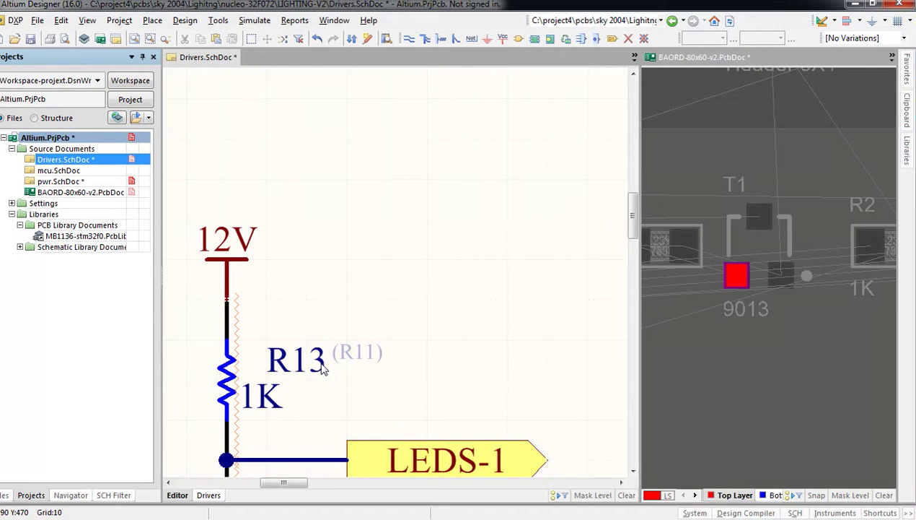
pyautogui.click(703, 57)
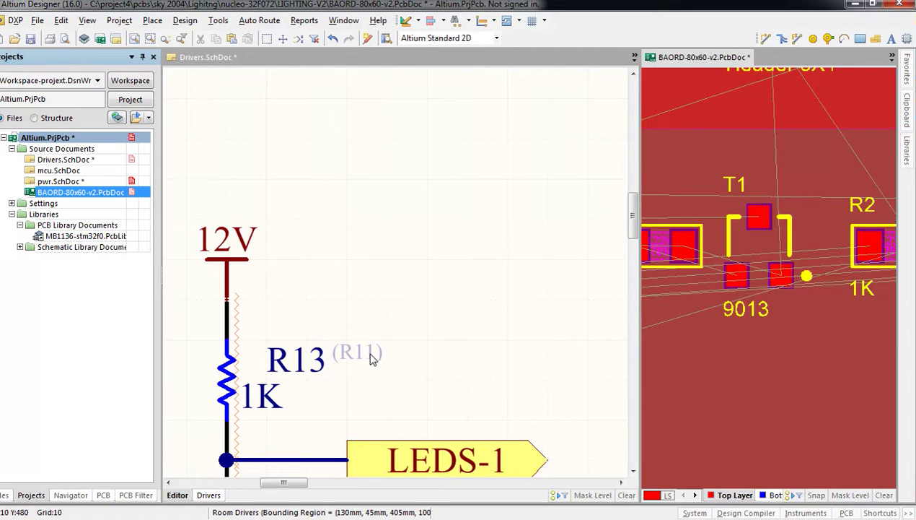
pyautogui.click(367, 39)
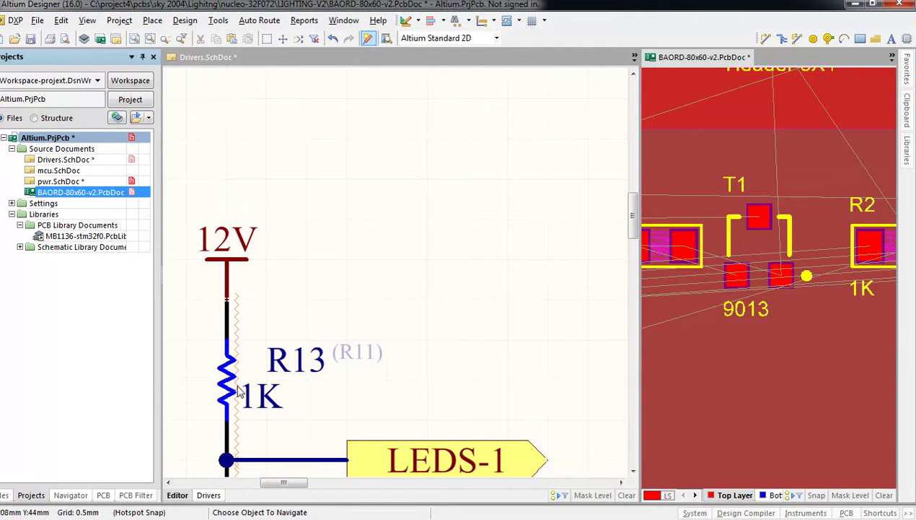
pyautogui.click(297, 299)
# - Pan the schematic to the Ow connectors and T5 circuit, then cross-probe resistor R13
pyautogui.click(364, 172)
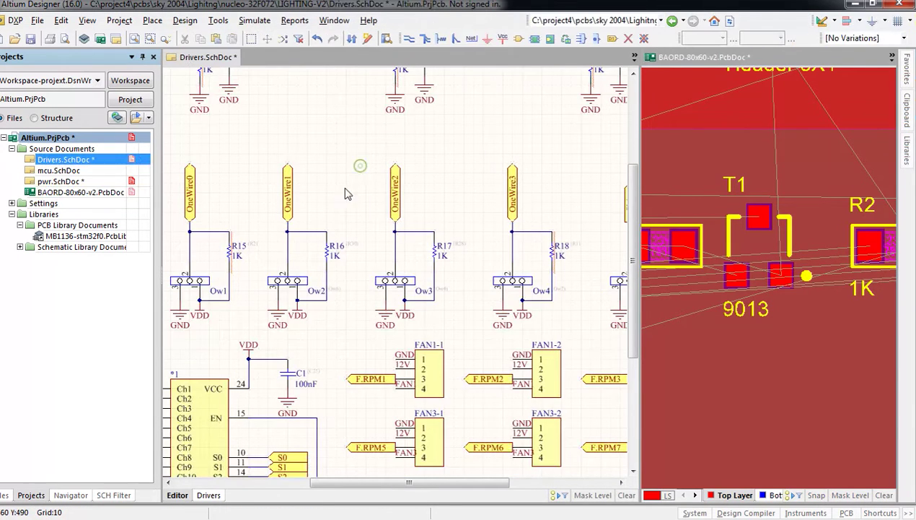
pyautogui.keyDown('ctrl'); pyautogui.scroll(3, 306, 328); pyautogui.keyUp('ctrl')
pyautogui.moveTo(184, 275); pyautogui.dragTo(422, 409, button='right')
pyautogui.moveTo(262, 360); pyautogui.dragTo(509, 354, button='right')
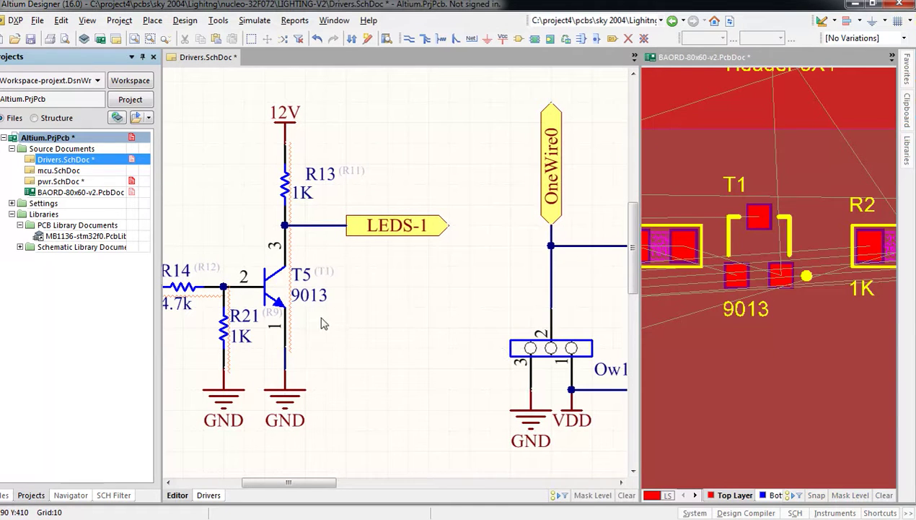
pyautogui.keyDown('shift'); pyautogui.hscroll(-2, 328, 325); pyautogui.keyUp('shift')
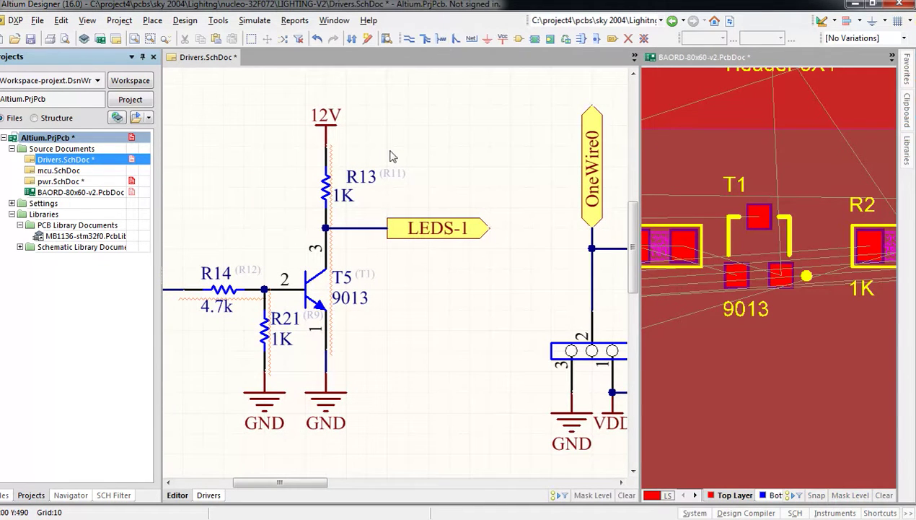
pyautogui.click(368, 38)
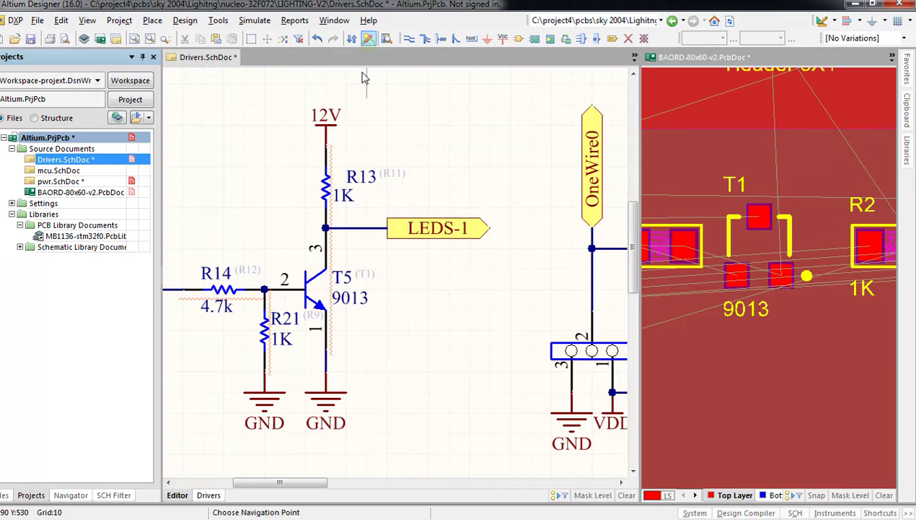
pyautogui.click(325, 189)
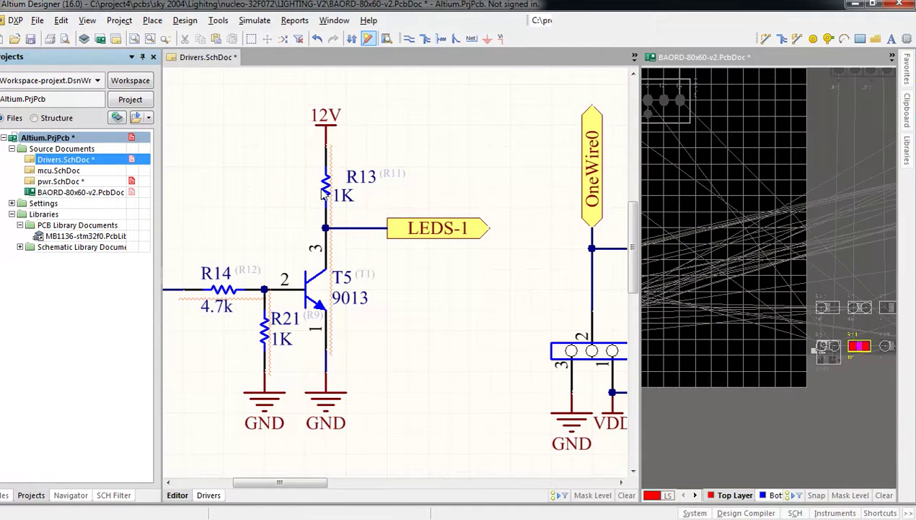
# - Inspect the PCB footprint labelled R11 (1K, 0805R-GENERIC), then refocus the Drivers schematic
pyautogui.keyDown('shift'); pyautogui.hscroll(4, 408, 202); pyautogui.keyUp('shift')
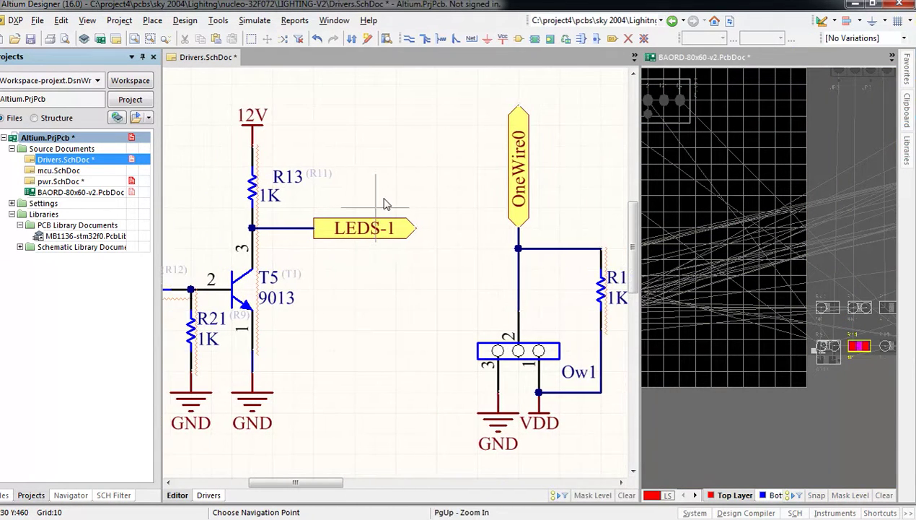
pyautogui.click(858, 379)
pyautogui.keyDown('ctrl'); pyautogui.scroll(5, 862, 384); pyautogui.keyUp('ctrl')
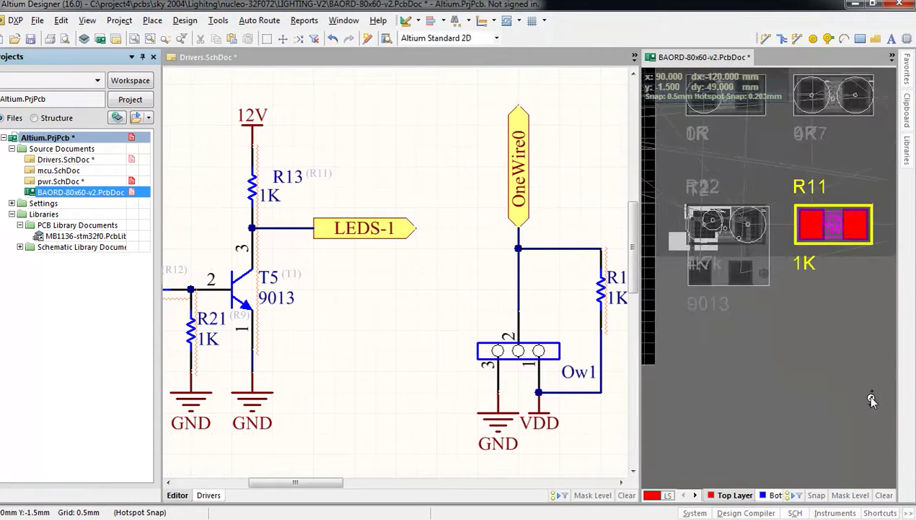
pyautogui.scroll(3, 792, 340)
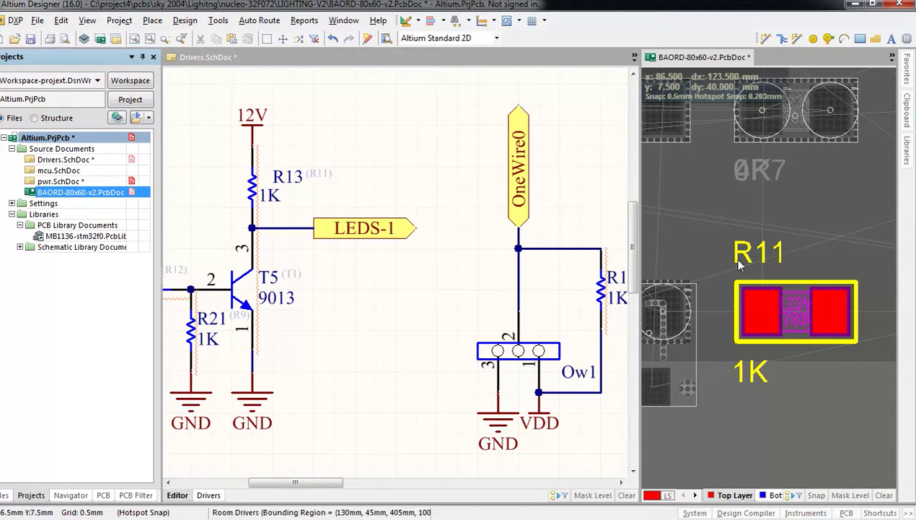
pyautogui.moveTo(778, 262)
pyautogui.moveTo(801, 341)
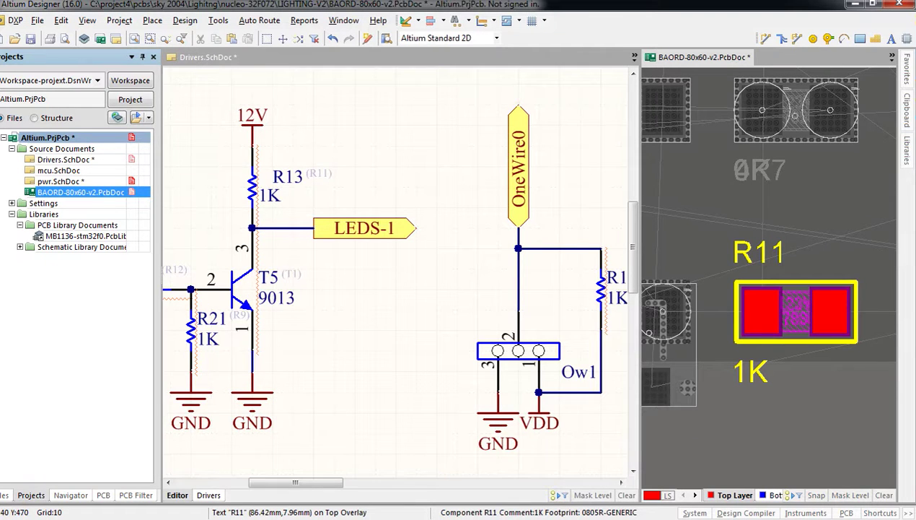
pyautogui.click(360, 167)
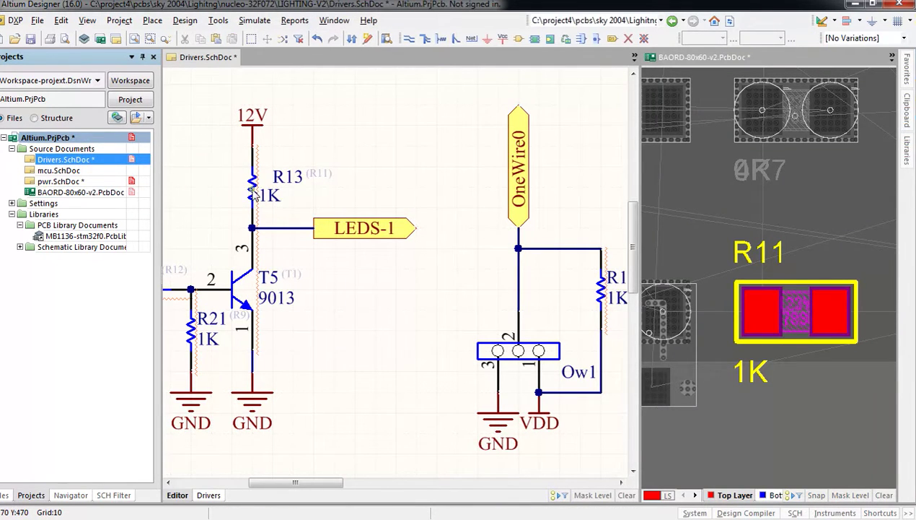
# - Reset resistor R13's unique ID from AWRNDCCH to MIEBUXAB and confirm
pyautogui.doubleClick(253, 189)
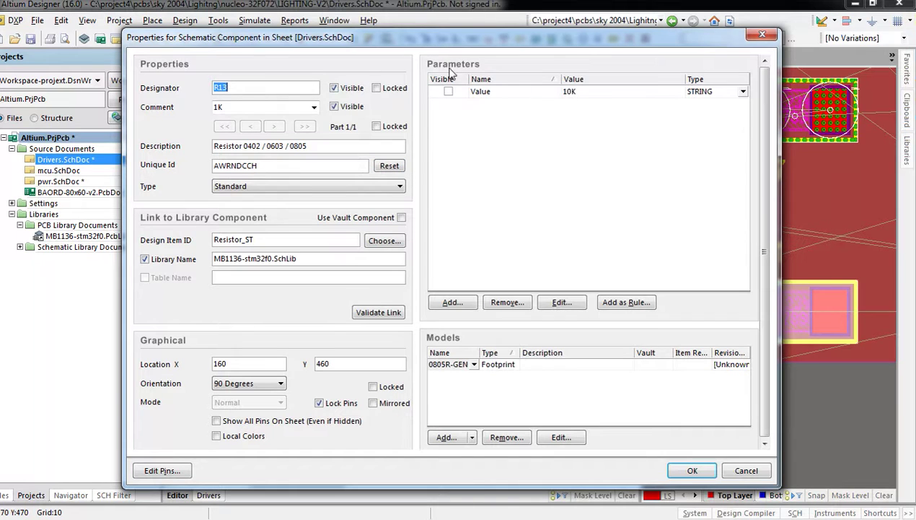
pyautogui.click(390, 167)
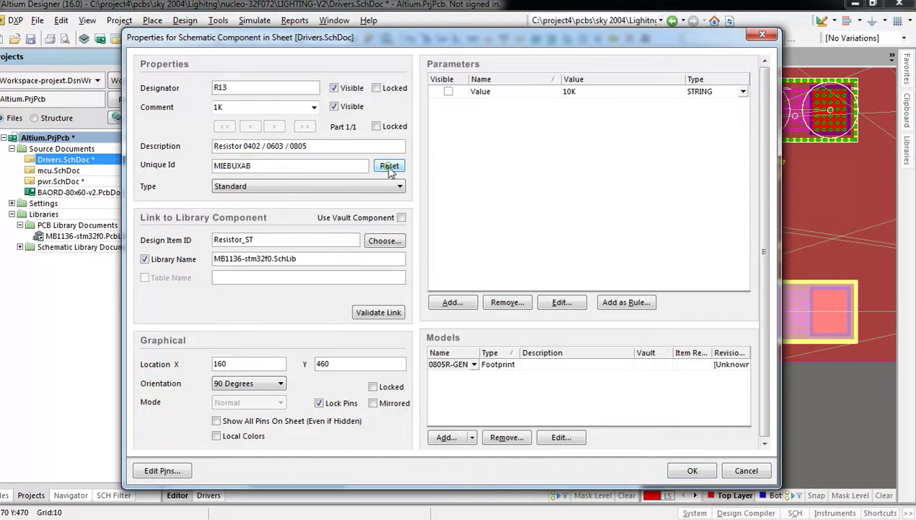
pyautogui.click(692, 471)
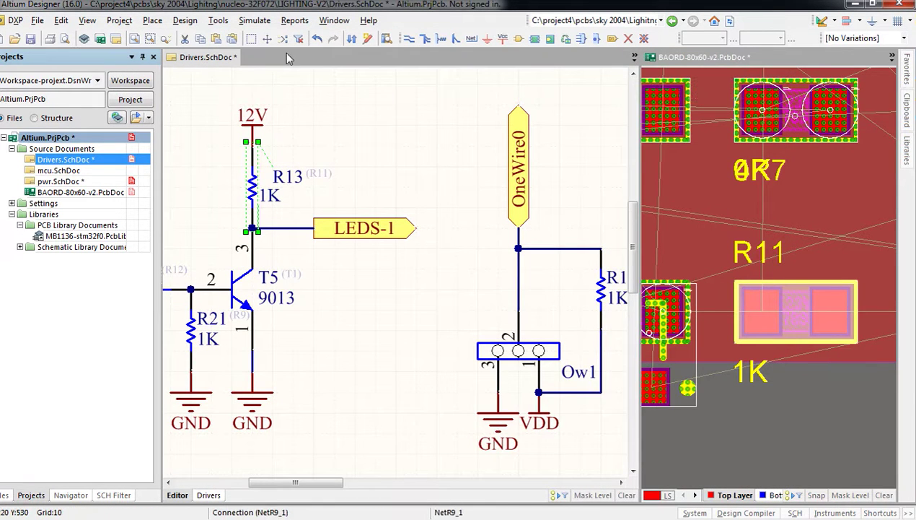
pyautogui.click(218, 20)
# - Run Update PCB Document without manual net matching, then validate and execute all ECO changes
pyautogui.moveTo(194, 25)
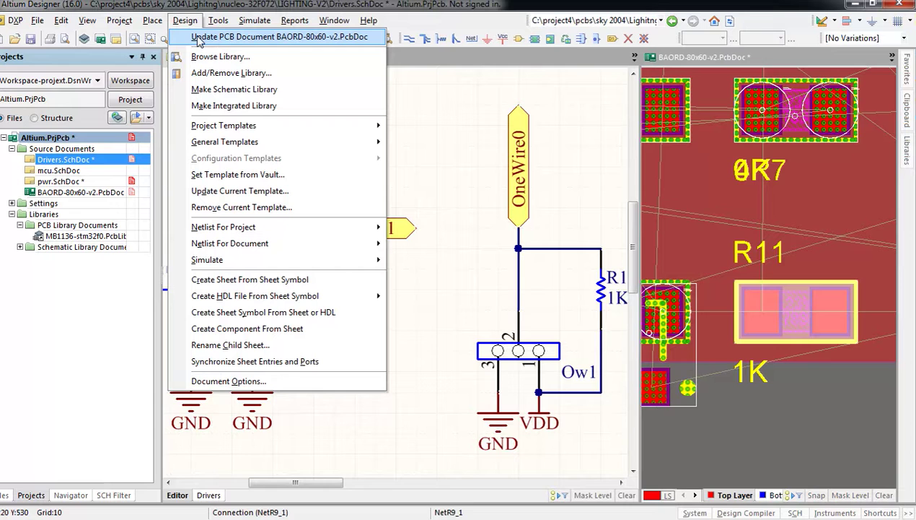
pyautogui.click(217, 37)
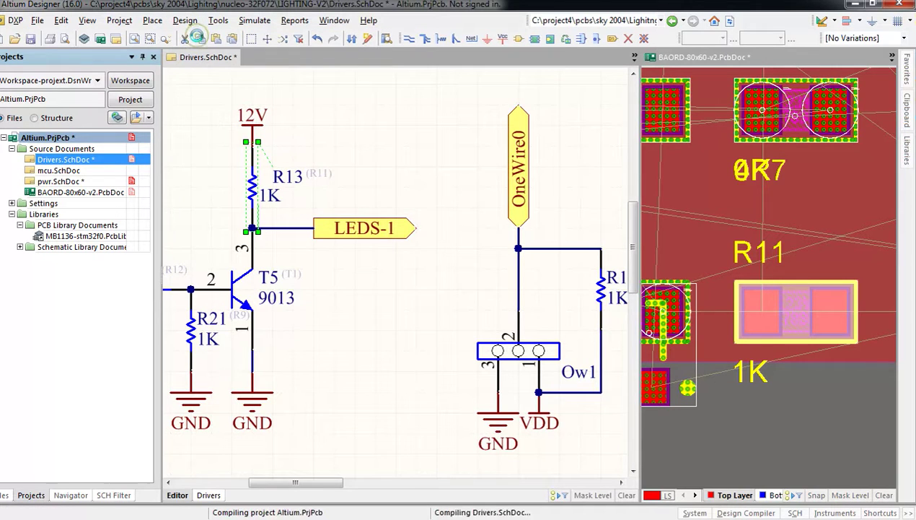
pyautogui.click(425, 302)
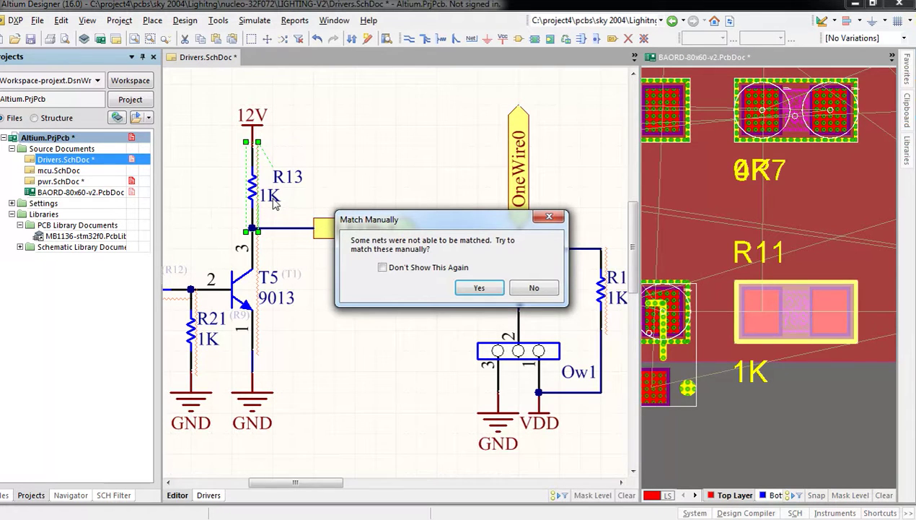
pyautogui.click(536, 290)
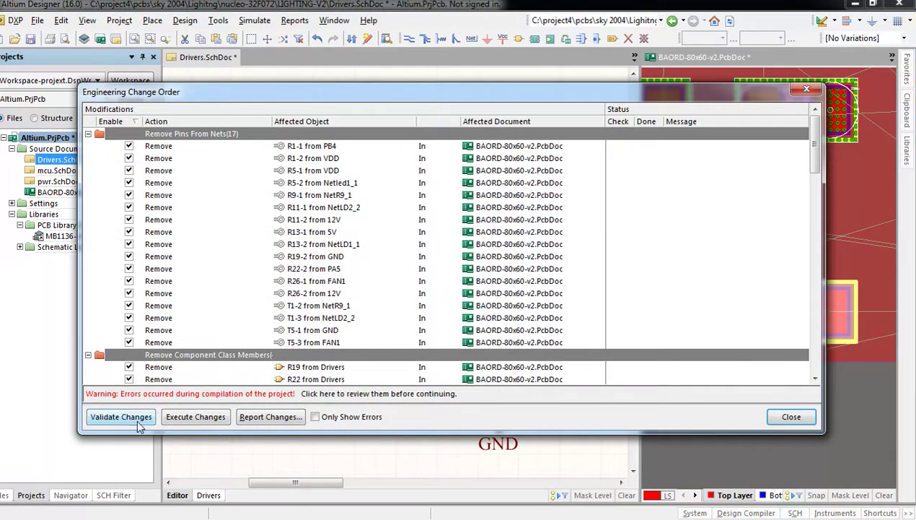
pyautogui.click(138, 422)
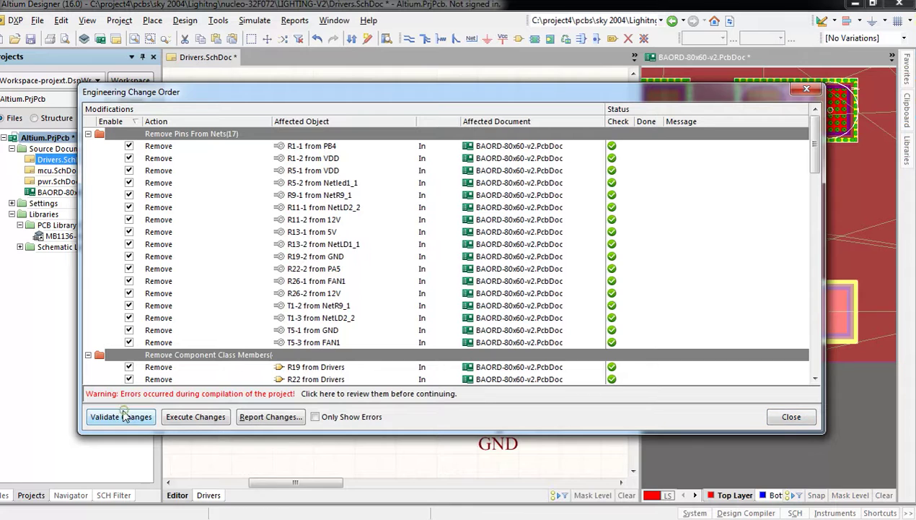
pyautogui.click(193, 418)
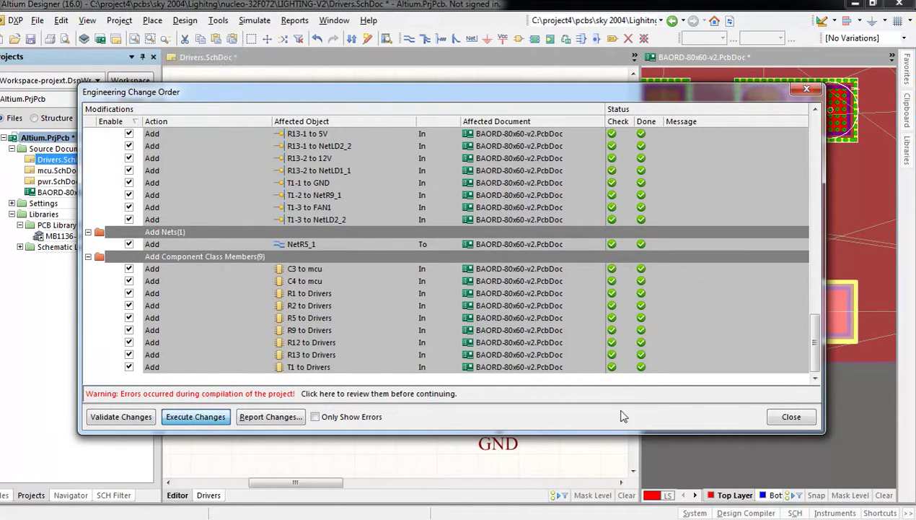
pyautogui.click(790, 417)
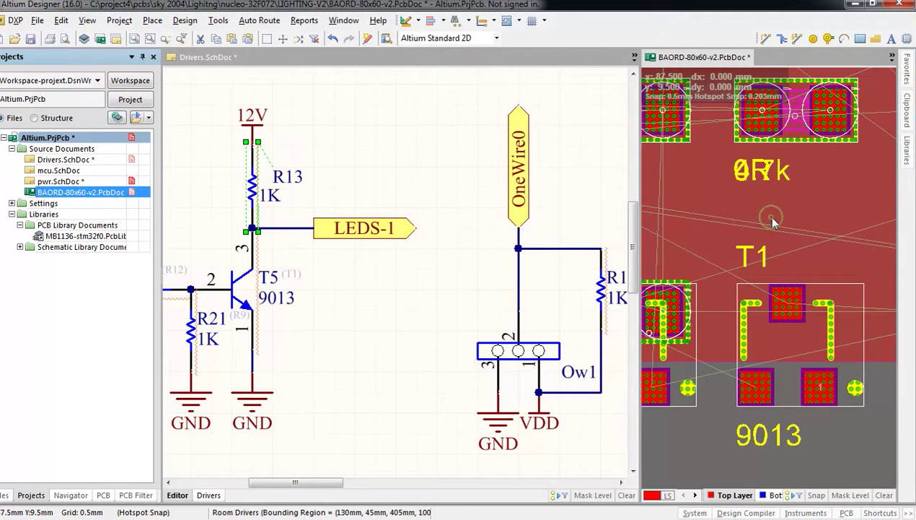
# - Deselect R13 on the Drivers schematic and cross-probe it to its footprint on the updated PCB
pyautogui.keyDown('ctrl'); pyautogui.scroll(-3, 772, 213); pyautogui.keyUp('ctrl')
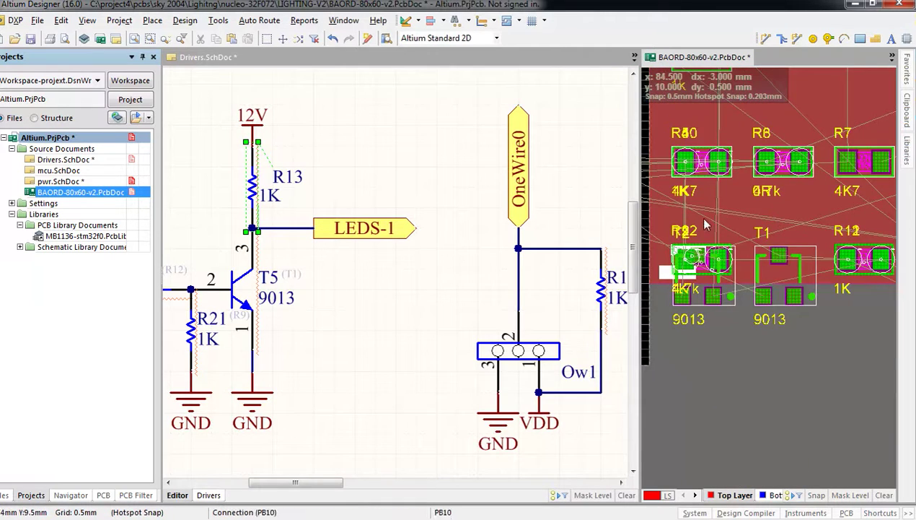
pyautogui.keyDown('ctrl'); pyautogui.scroll(2, 689, 238); pyautogui.keyUp('ctrl')
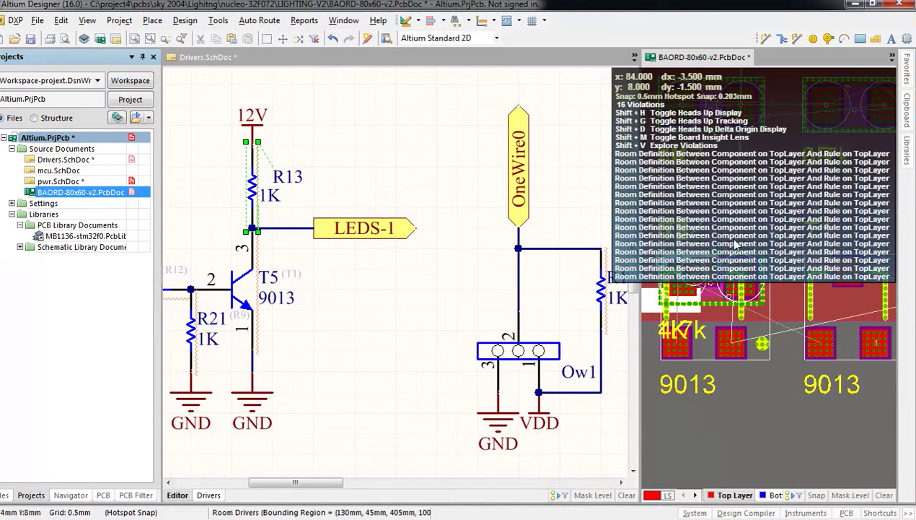
pyautogui.click(300, 297)
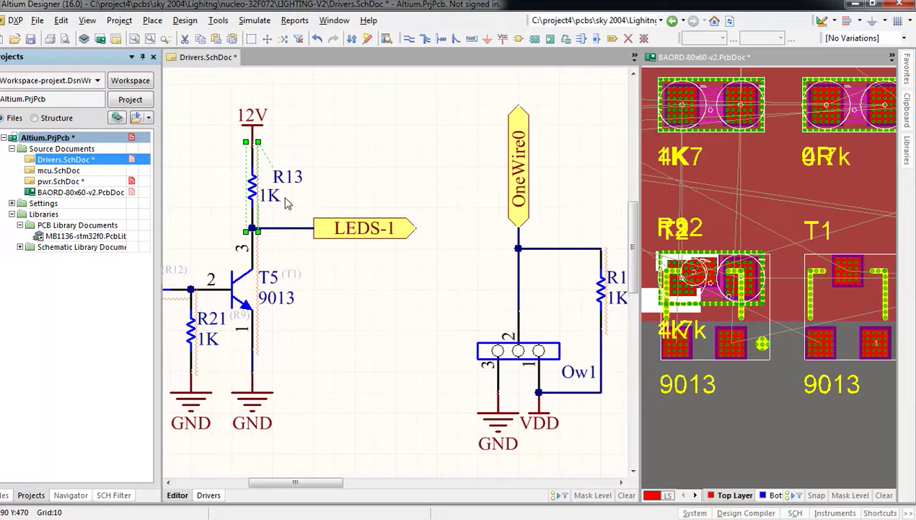
pyautogui.click(307, 176)
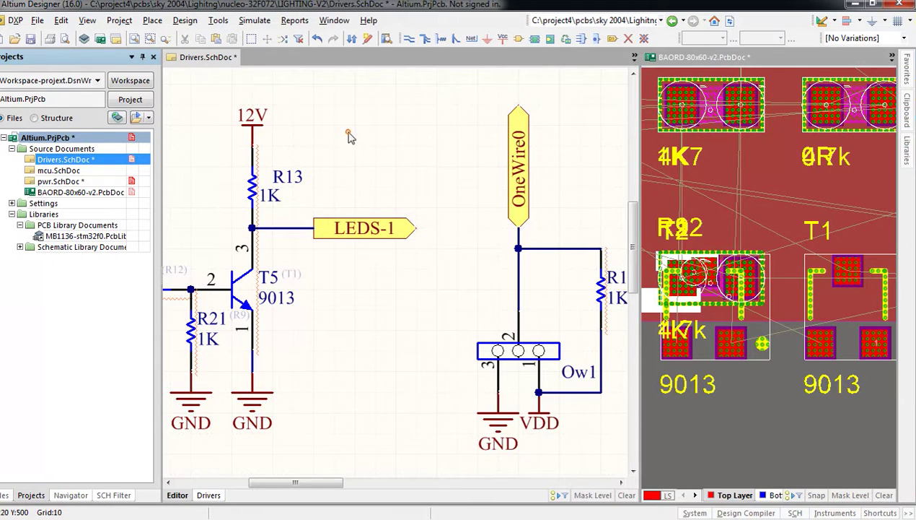
pyautogui.rightClick(348, 135)
pyautogui.click(298, 137)
pyautogui.click(368, 38)
pyautogui.click(254, 203)
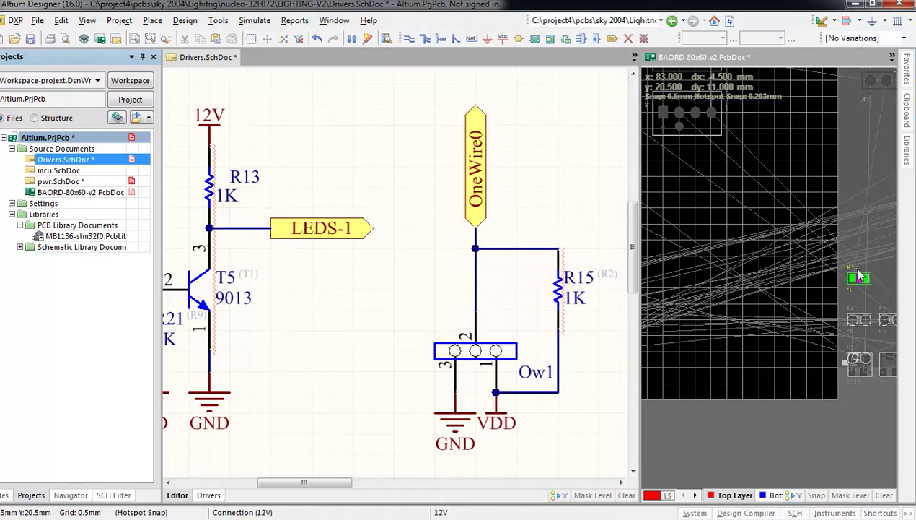
# - Check R13's 1k footprint on the PCB, then activate the Drivers schematic and pan around T5 and R21
pyautogui.click(849, 218)
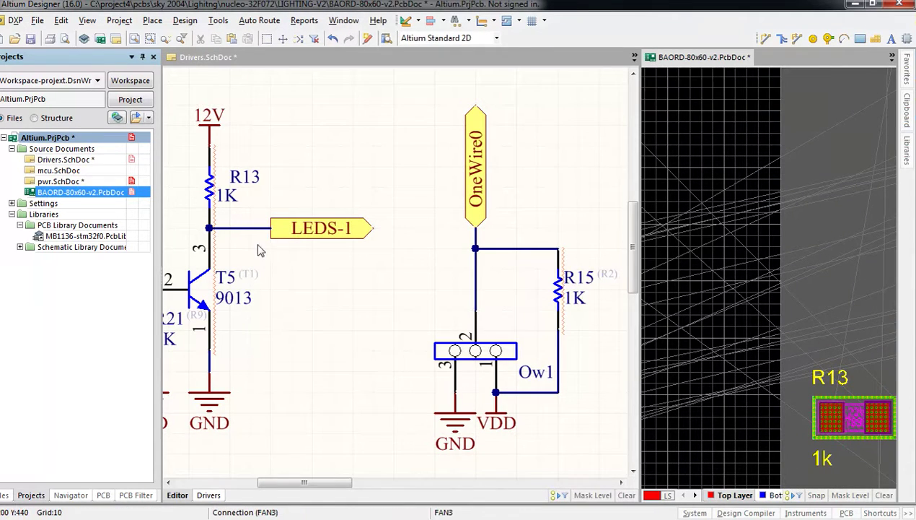
pyautogui.click(317, 173)
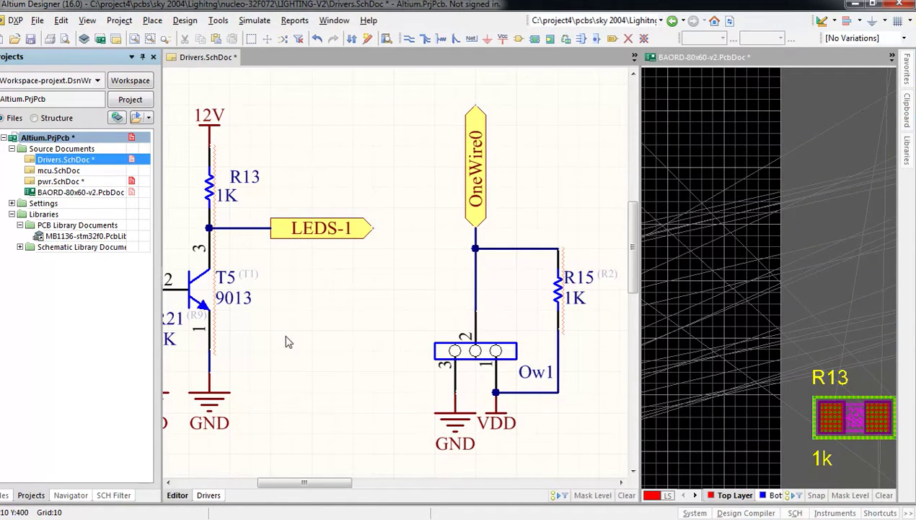
pyautogui.keyDown('ctrl'); pyautogui.scroll(-4, 288, 338); pyautogui.keyUp('ctrl')
pyautogui.moveTo(288, 338); pyautogui.dragTo(421, 331, button='right')
pyautogui.keyDown('ctrl'); pyautogui.scroll(5, 376, 321); pyautogui.keyUp('ctrl')
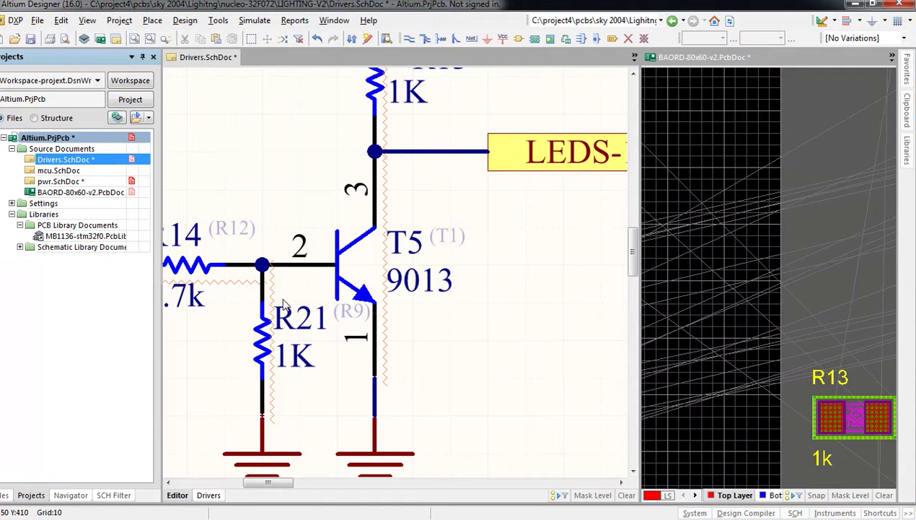
pyautogui.keyDown('ctrl'); pyautogui.scroll(-4, 213, 303); pyautogui.keyUp('ctrl')
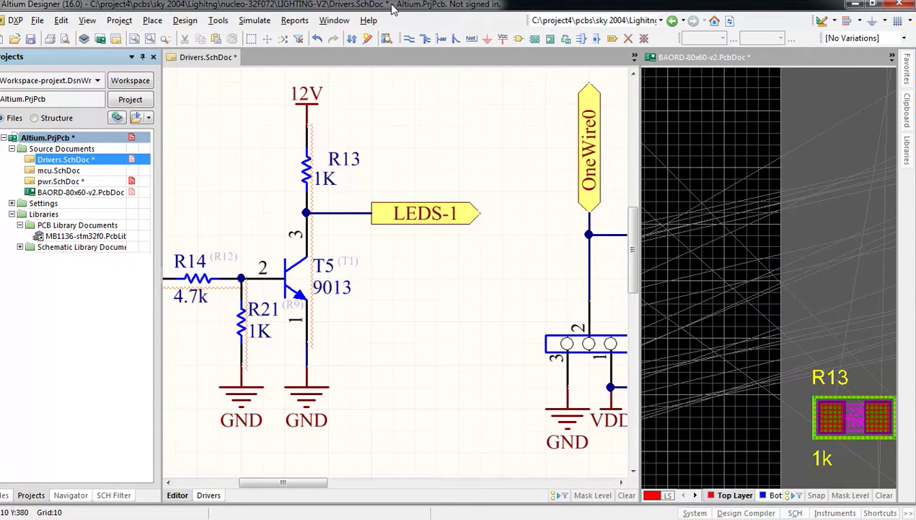
pyautogui.click(408, 337)
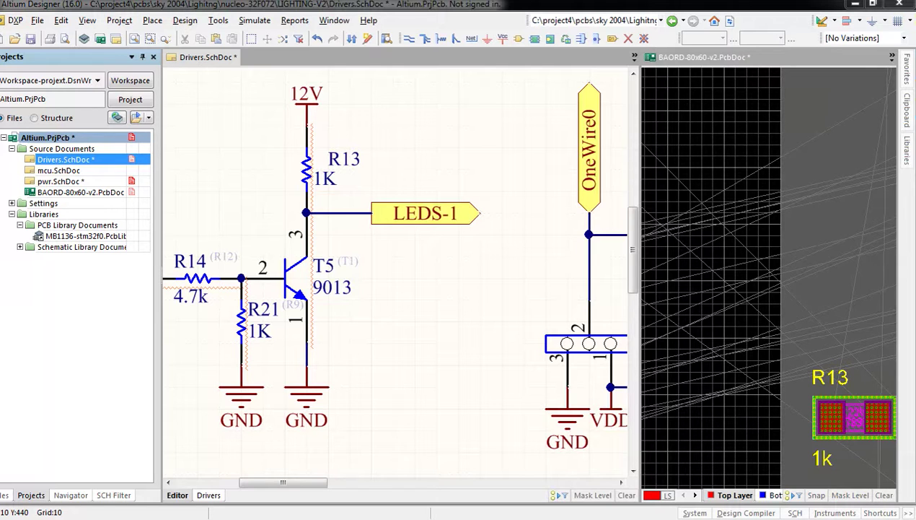
# - Open the Reset Part / Sheet Symbol Unique IDs dialog via Tools > Convert > Reset Component Unique IDs
pyautogui.click(218, 20)
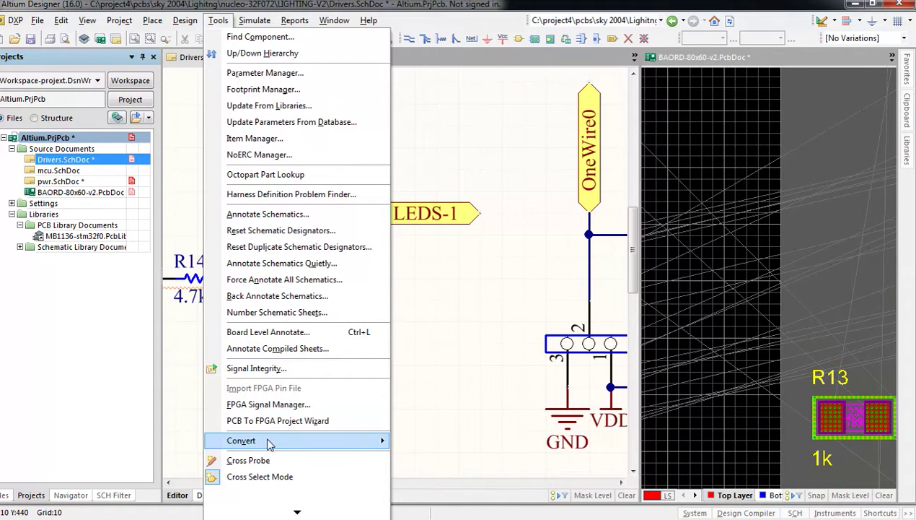
pyautogui.moveTo(268, 443)
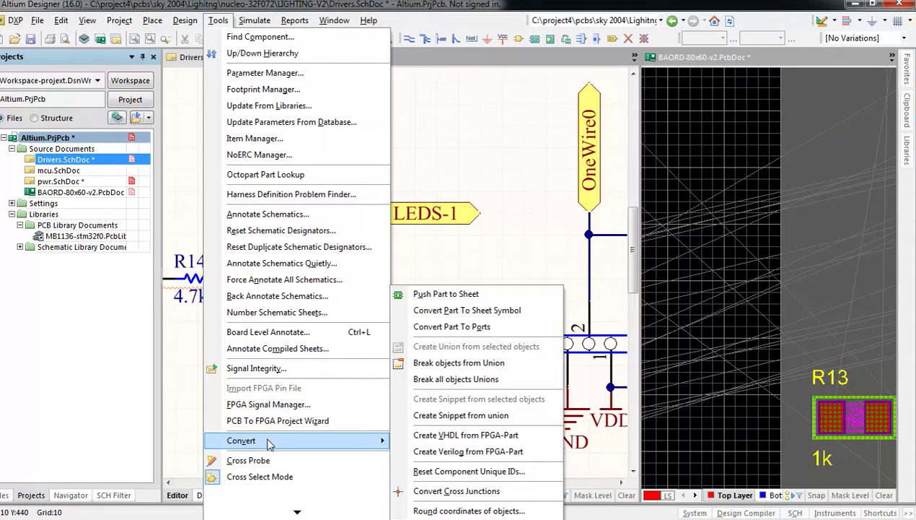
pyautogui.press('Escape')
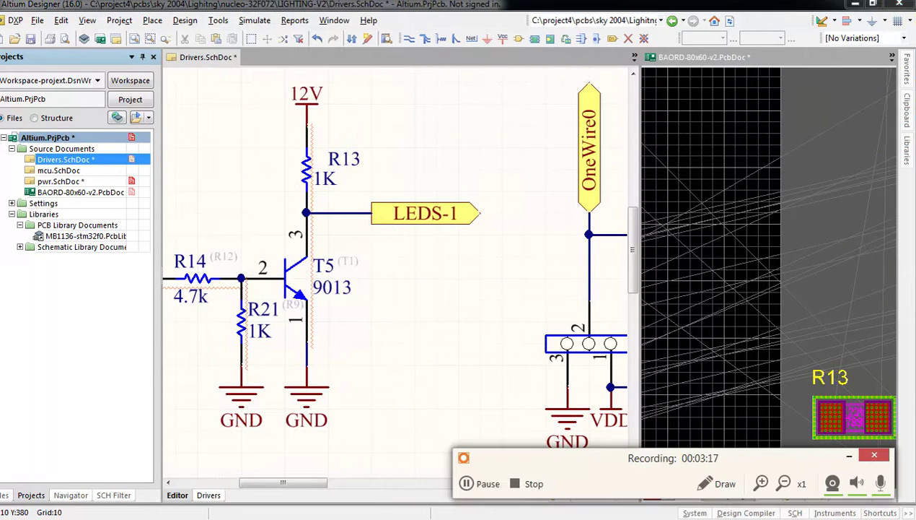
pyautogui.click(470, 483)
pyautogui.click(217, 20)
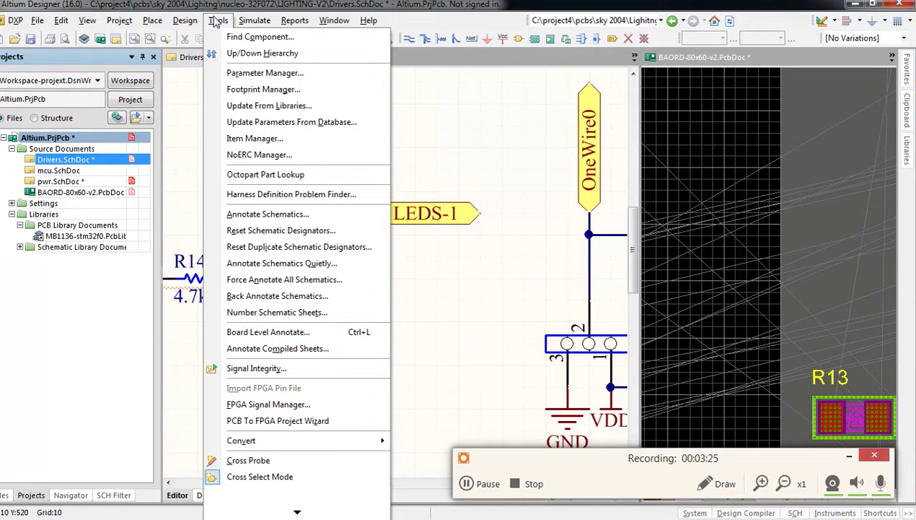
pyautogui.moveTo(286, 447)
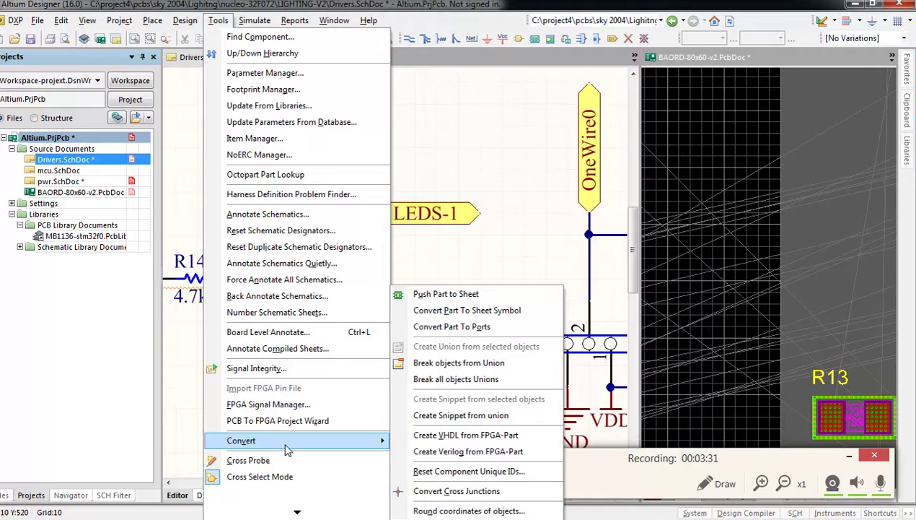
pyautogui.click(455, 470)
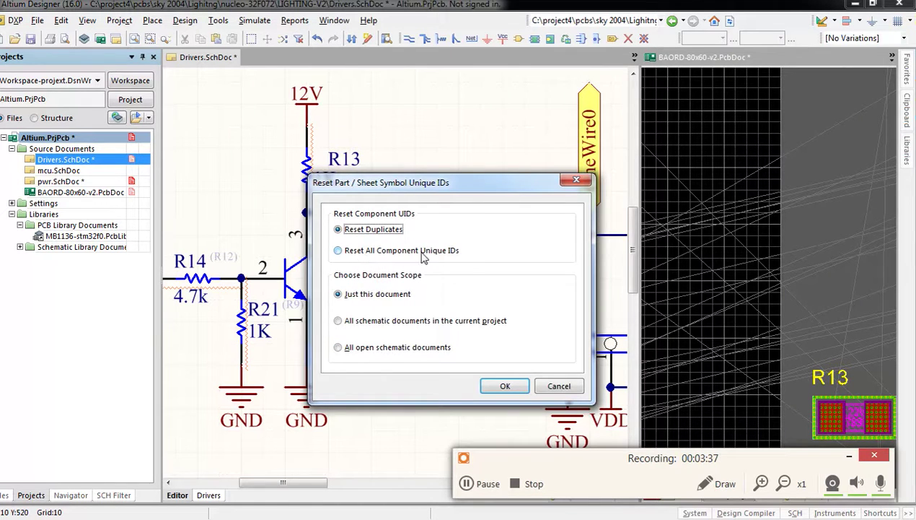
# - Reset every component unique ID in all project schematics and acknowledge the 103-part, 3-document summary
pyautogui.click(337, 250)
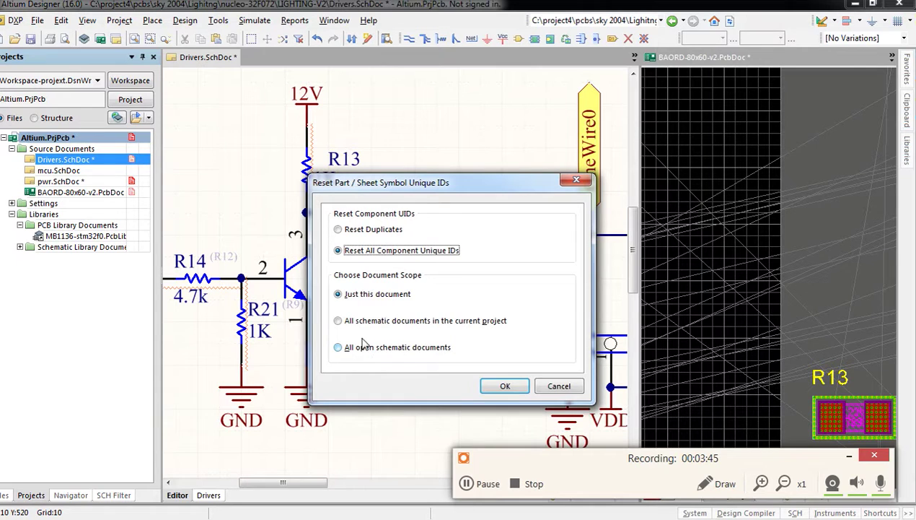
pyautogui.click(338, 321)
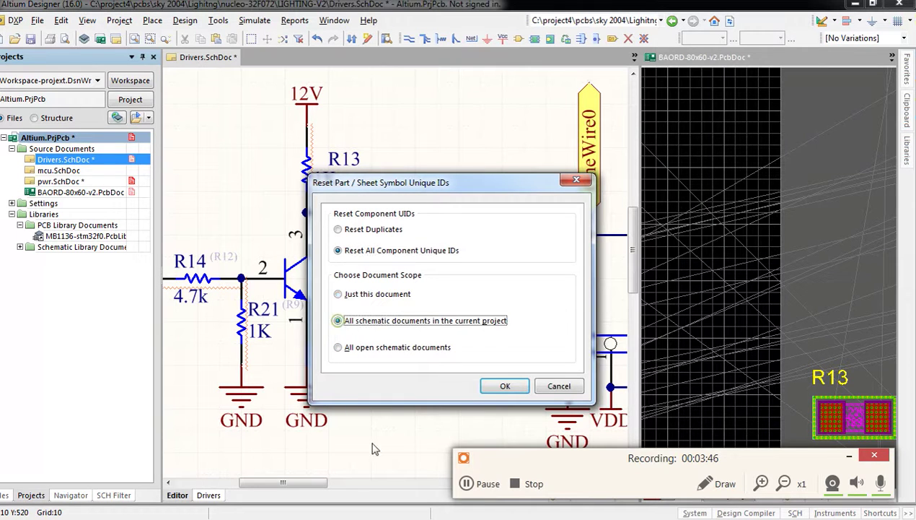
pyautogui.click(505, 386)
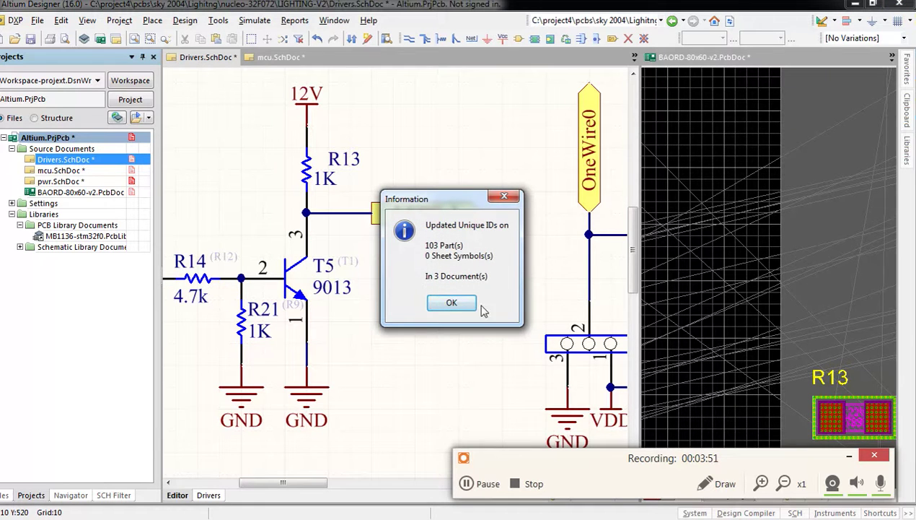
pyautogui.click(452, 303)
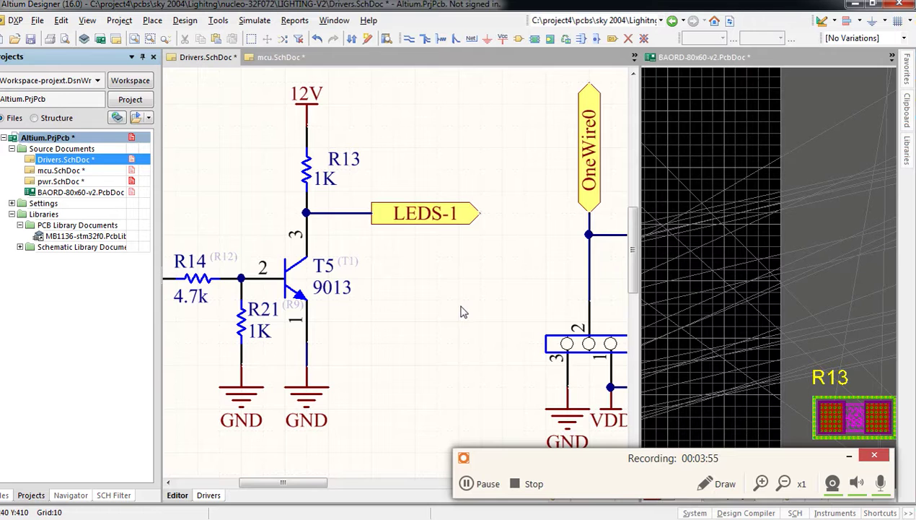
# - Push schematic changes to BAORD-80x60-v2.PcbDoc, matching by designator, then validate and execute the ECO
pyautogui.click(184, 20)
pyautogui.moveTo(218, 20)
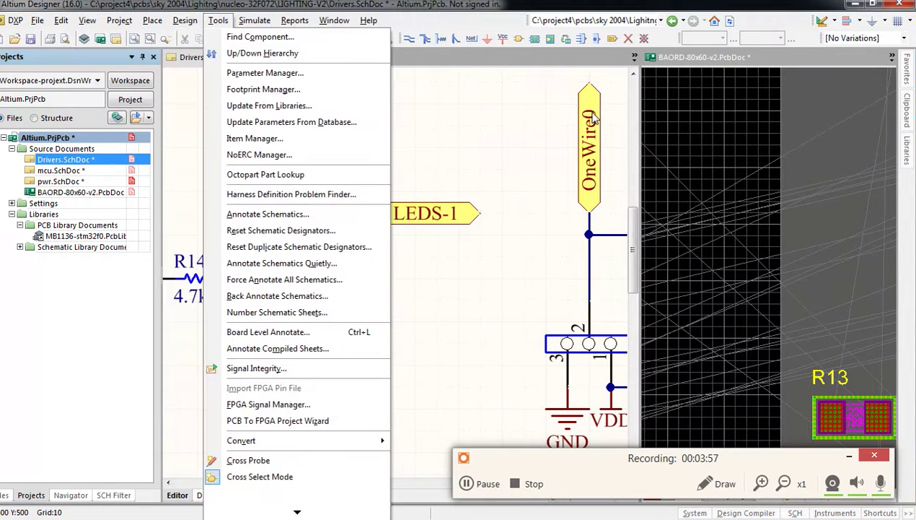
pyautogui.moveTo(184, 19)
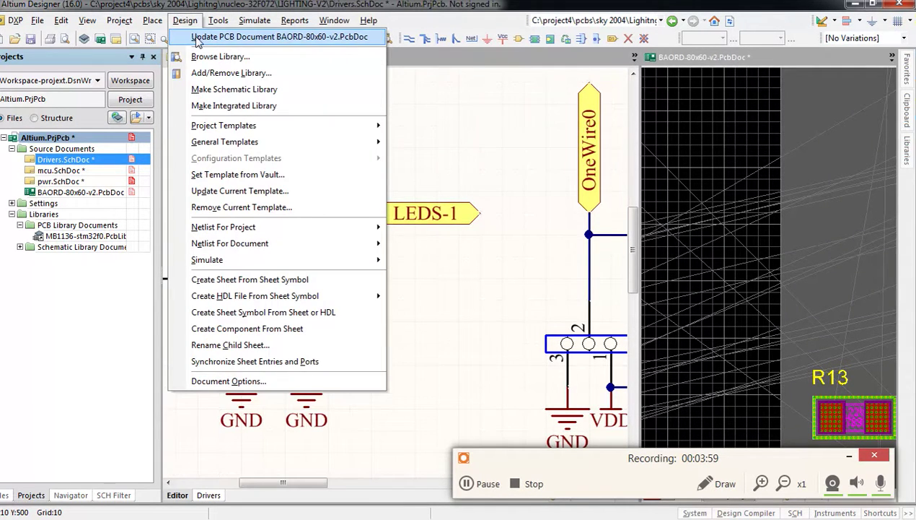
pyautogui.click(194, 36)
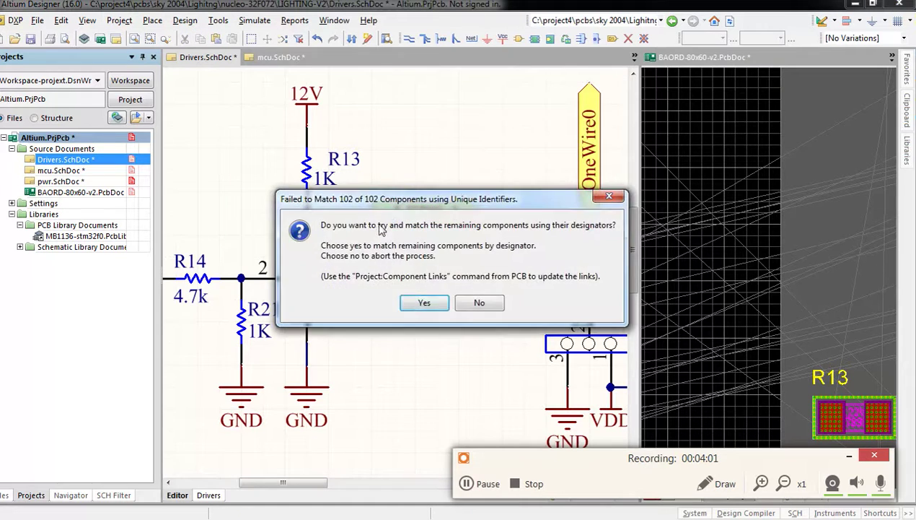
pyautogui.click(422, 303)
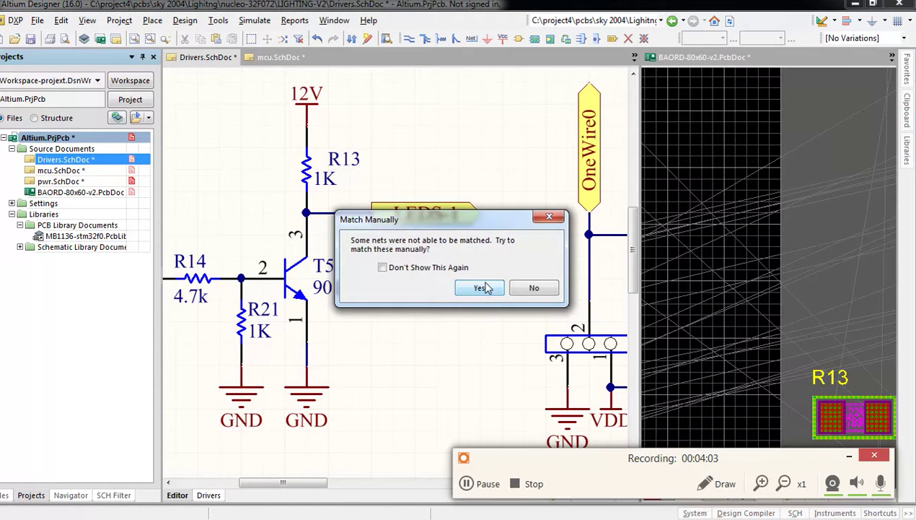
pyautogui.click(530, 287)
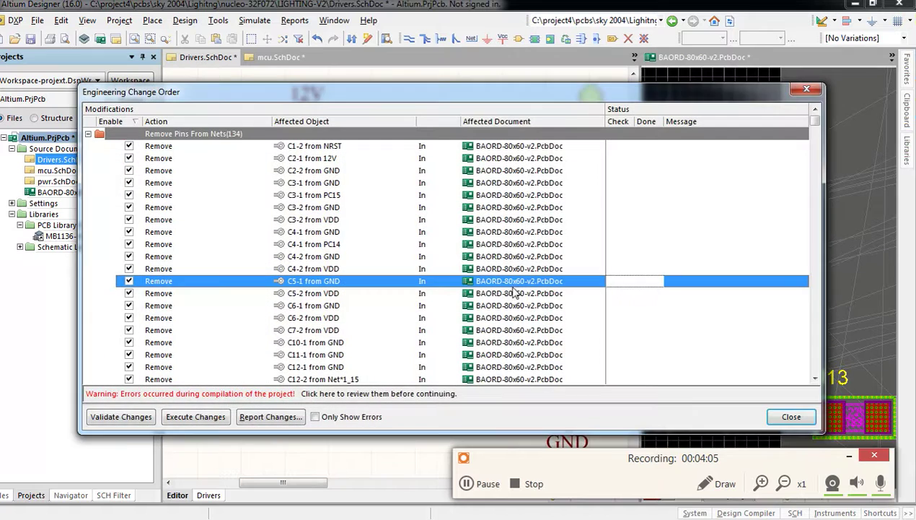
pyautogui.click(121, 416)
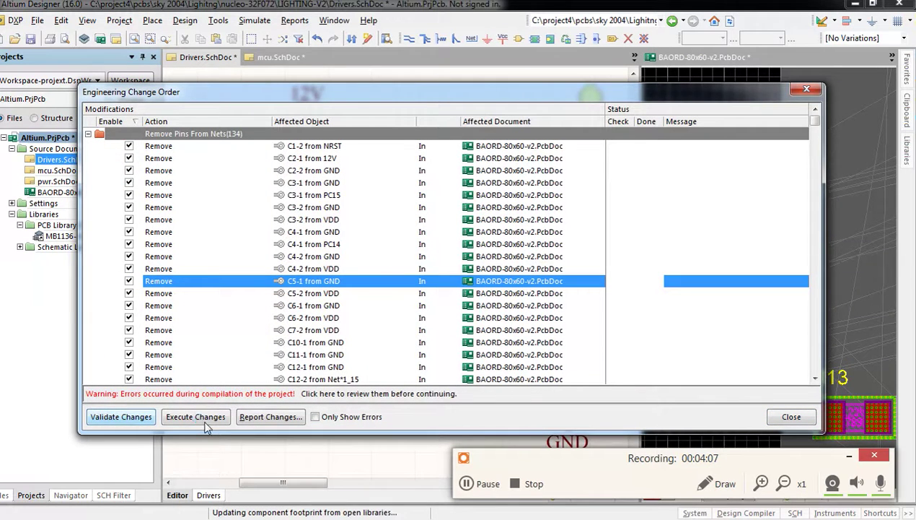
pyautogui.click(203, 417)
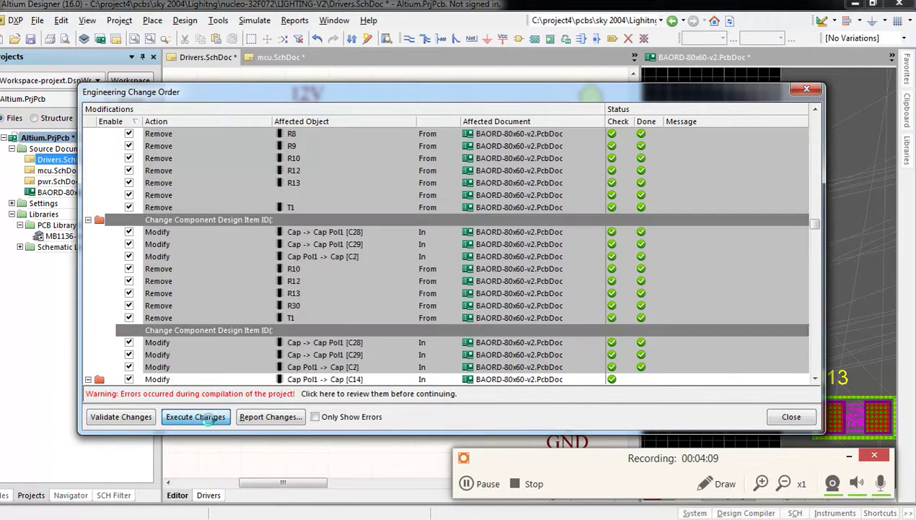